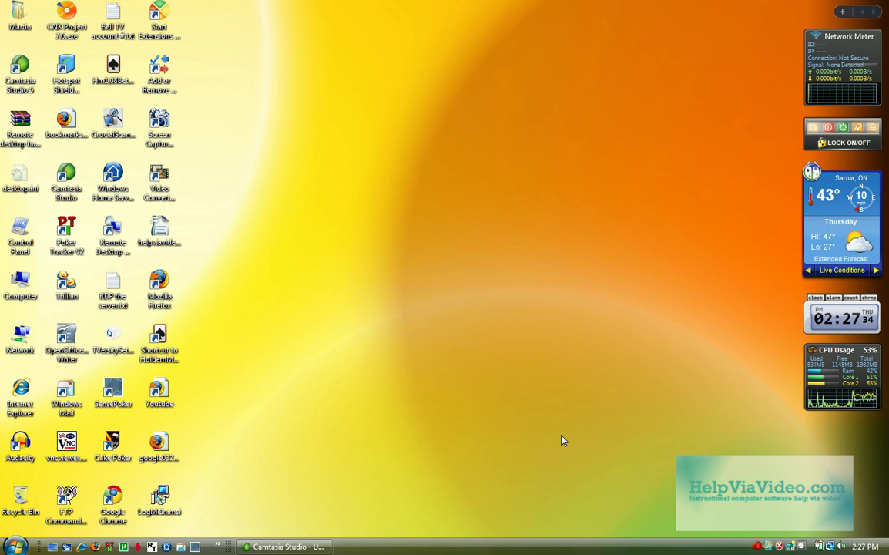
- Launch Internet Explorer, load sandbach.ca and go to its Photos page
{"action": "double_click", "coordinate": [21, 391]}
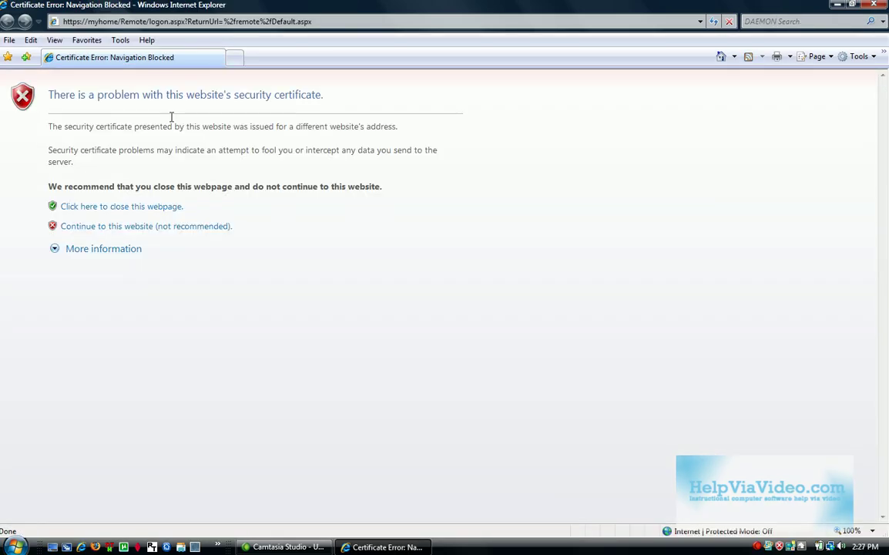
{"action": "left_click", "coordinate": [167, 21]}
{"action": "type", "text": "sa"}
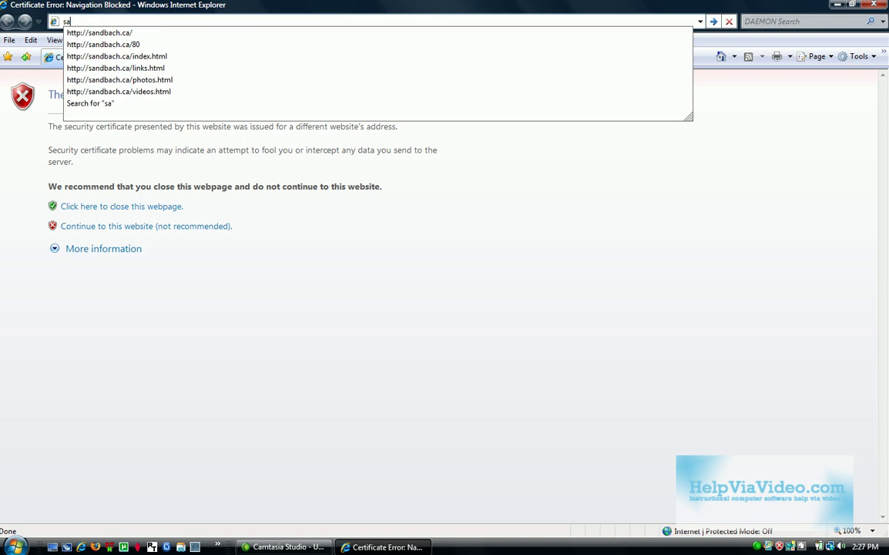
{"action": "type", "text": "ndbach.ca"}
{"action": "key", "text": "Return"}
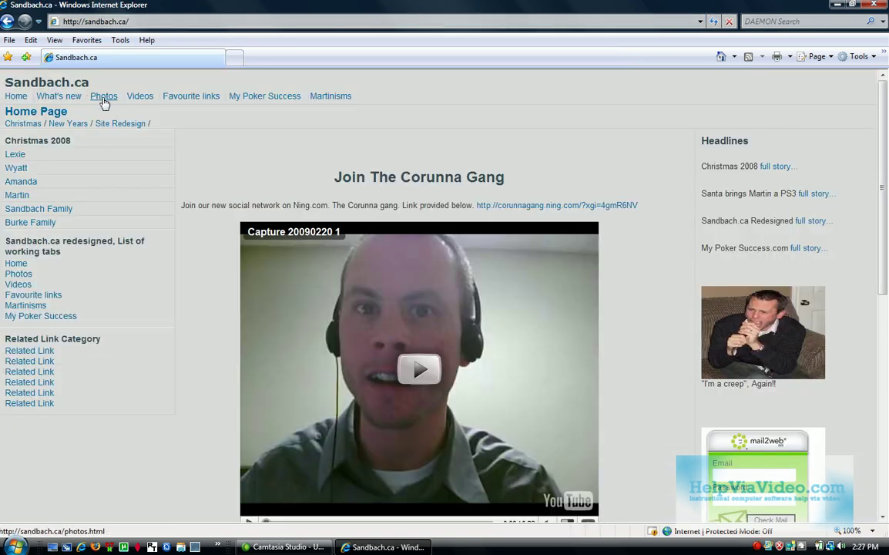
{"action": "left_click", "coordinate": [104, 100]}
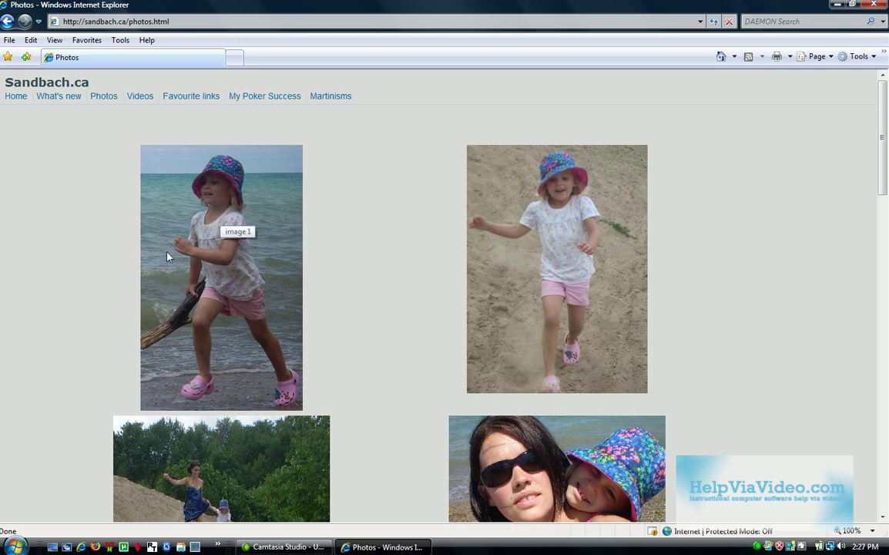
- E-mail the first beach photo, attaching it at Medium 1024 x 768 size
{"action": "right_click", "coordinate": [219, 207]}
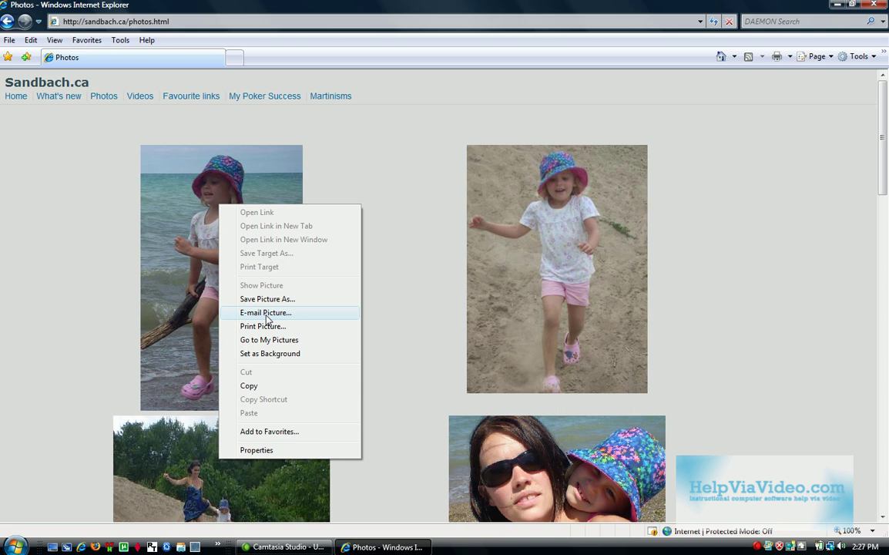
{"action": "left_click", "coordinate": [267, 313]}
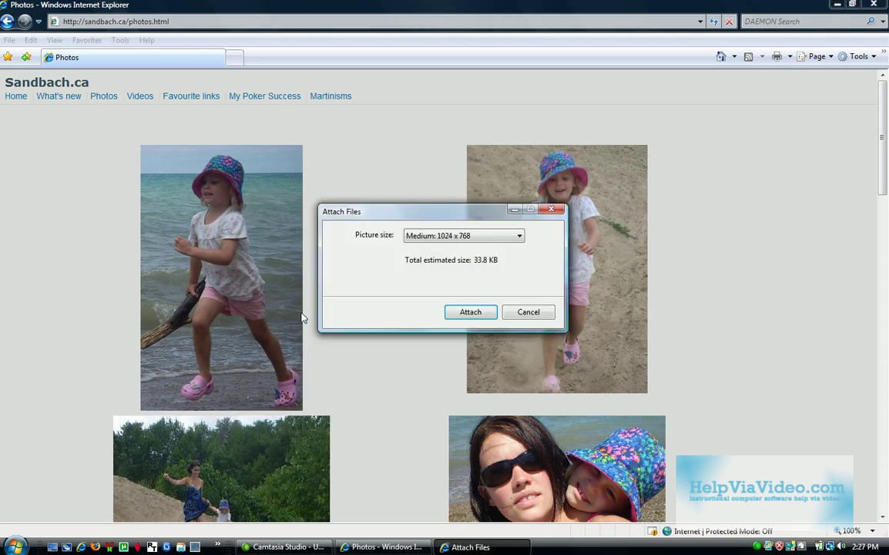
{"action": "left_click", "coordinate": [465, 316]}
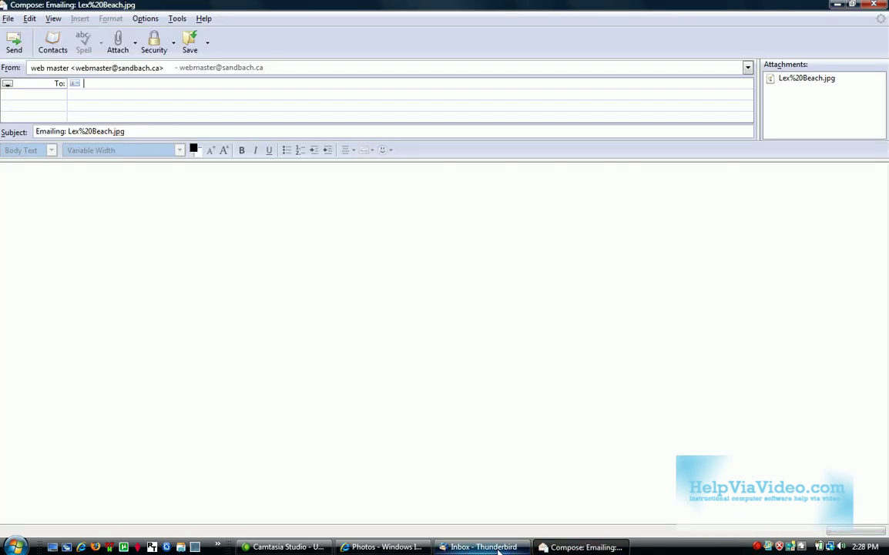
- Close the Thunderbird Inbox window and the Lex%20Beach.jpg compose window
{"action": "left_click", "coordinate": [498, 547]}
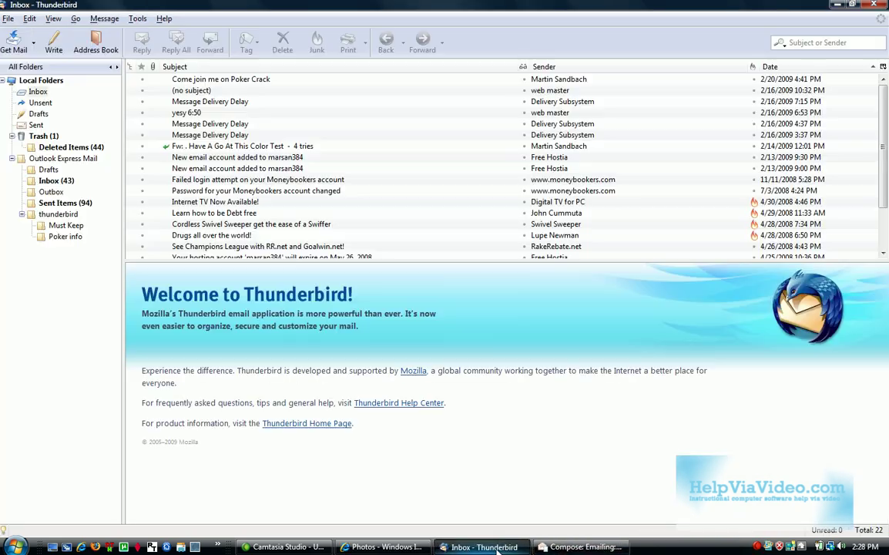
{"action": "left_click", "coordinate": [574, 547]}
{"action": "left_click", "coordinate": [485, 547]}
{"action": "left_click", "coordinate": [560, 550]}
{"action": "left_click", "coordinate": [504, 547]}
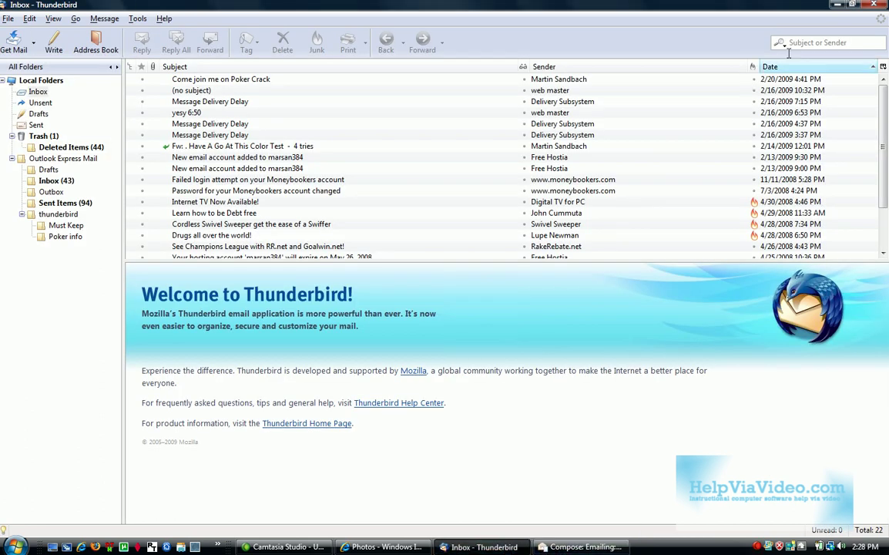
{"action": "left_click", "coordinate": [874, 6]}
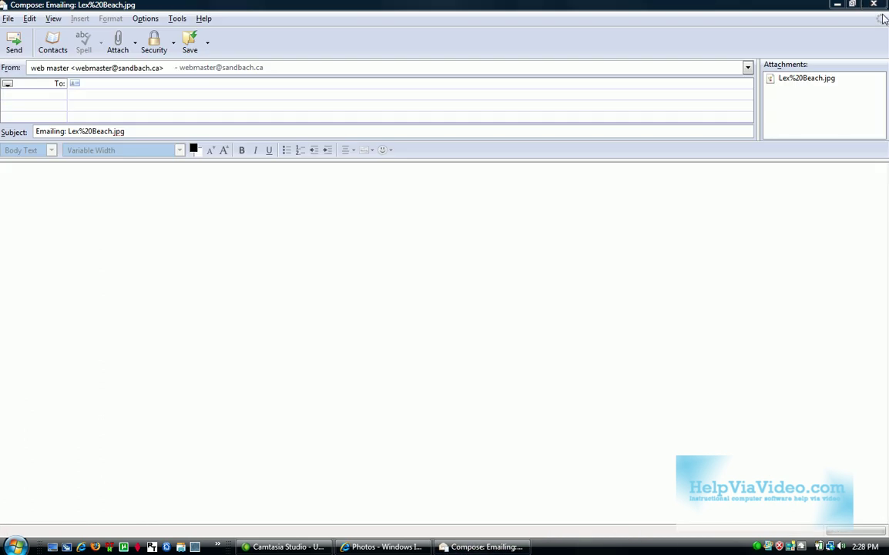
{"action": "left_click", "coordinate": [874, 6]}
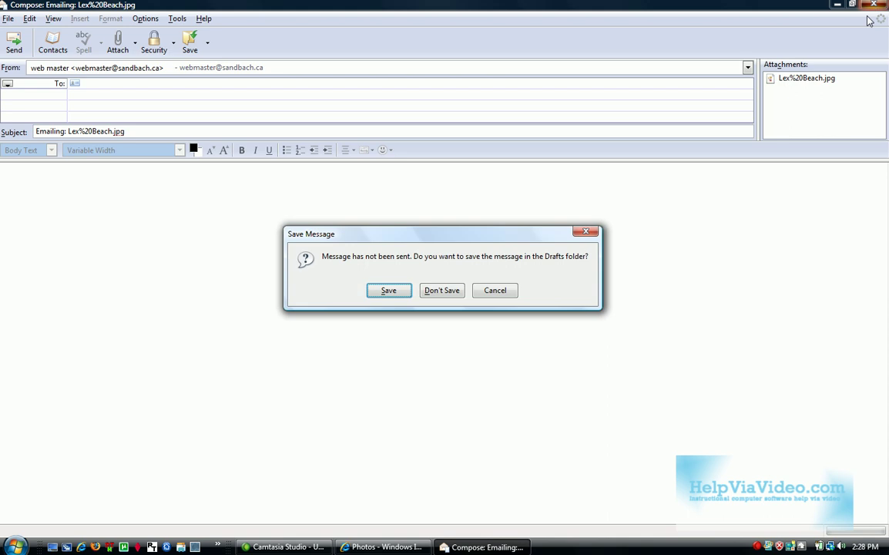
- Discard the unsent draft, then open Internet Options on the Programs tab
{"action": "left_click", "coordinate": [441, 291]}
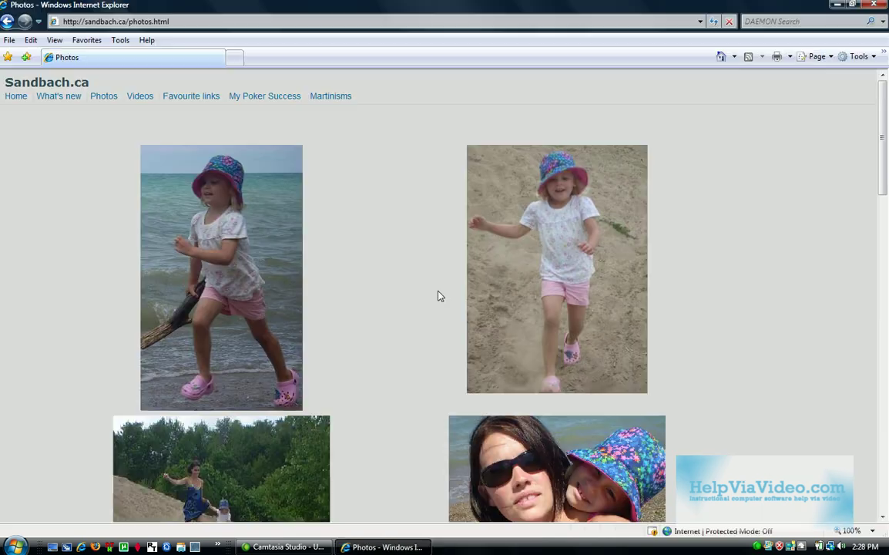
{"action": "left_click", "coordinate": [120, 40]}
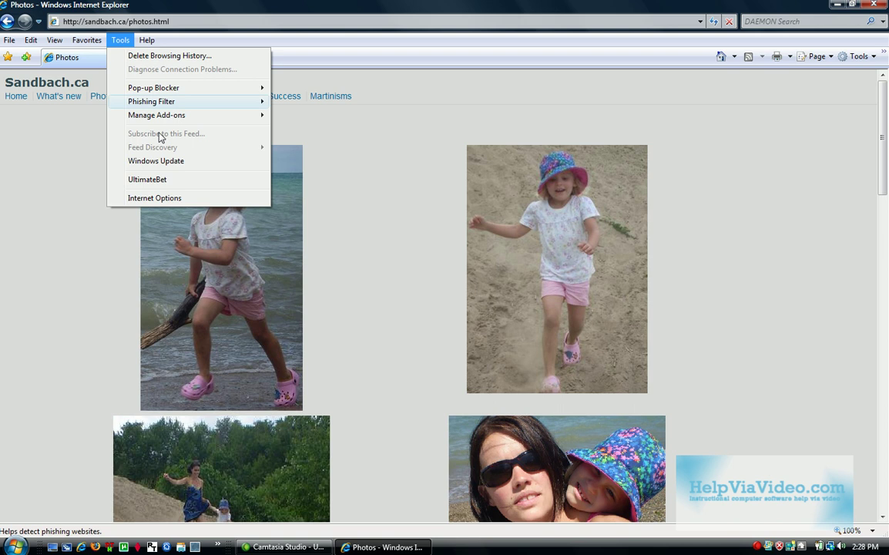
{"action": "left_click", "coordinate": [163, 199]}
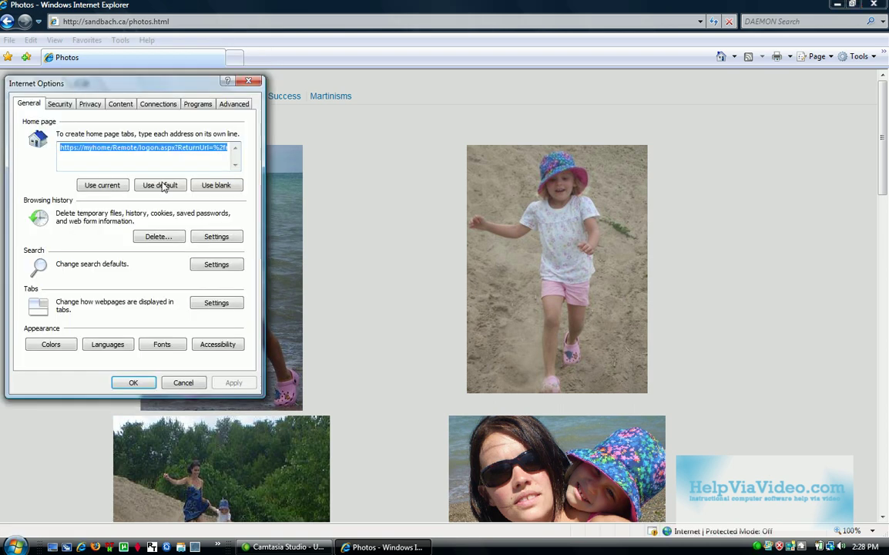
{"action": "left_click", "coordinate": [197, 104]}
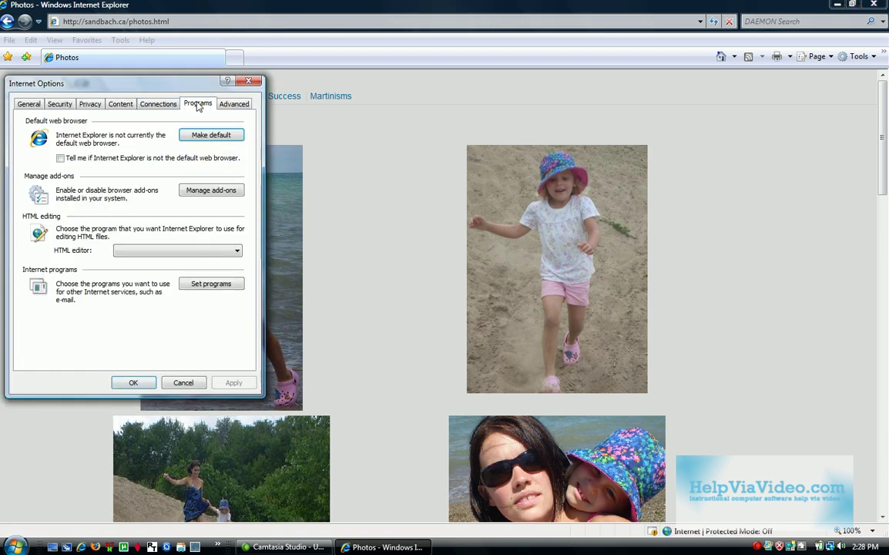
- Open Set your default programs and choose defaults for Windows Mail
{"action": "left_click", "coordinate": [212, 285]}
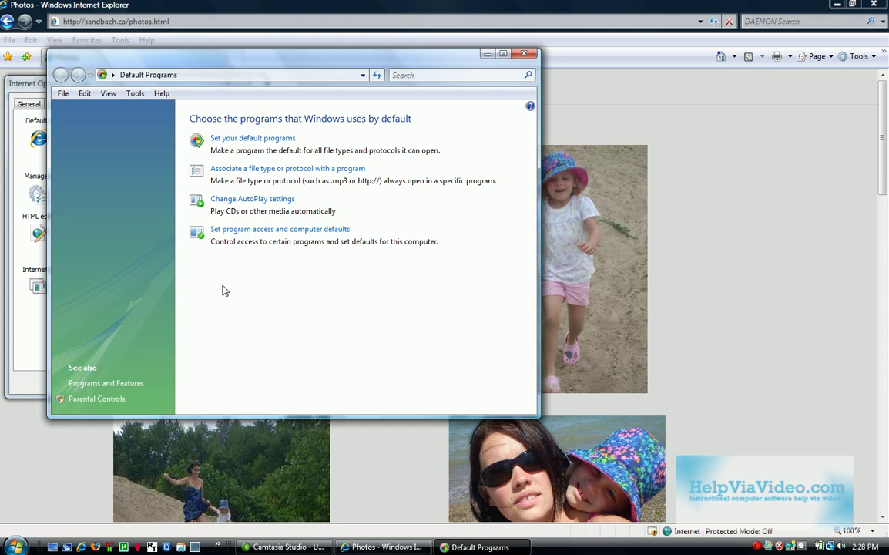
{"action": "left_click", "coordinate": [248, 139]}
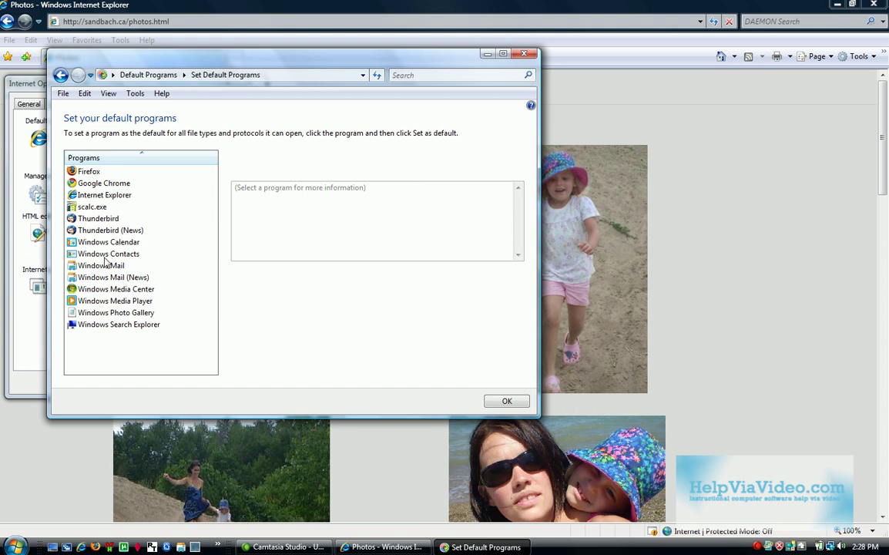
{"action": "left_click", "coordinate": [103, 267]}
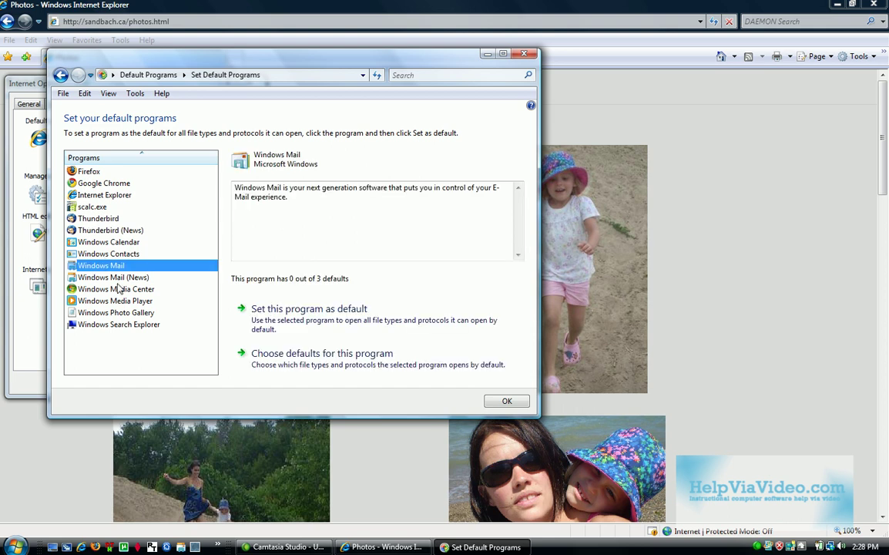
{"action": "left_click", "coordinate": [321, 355]}
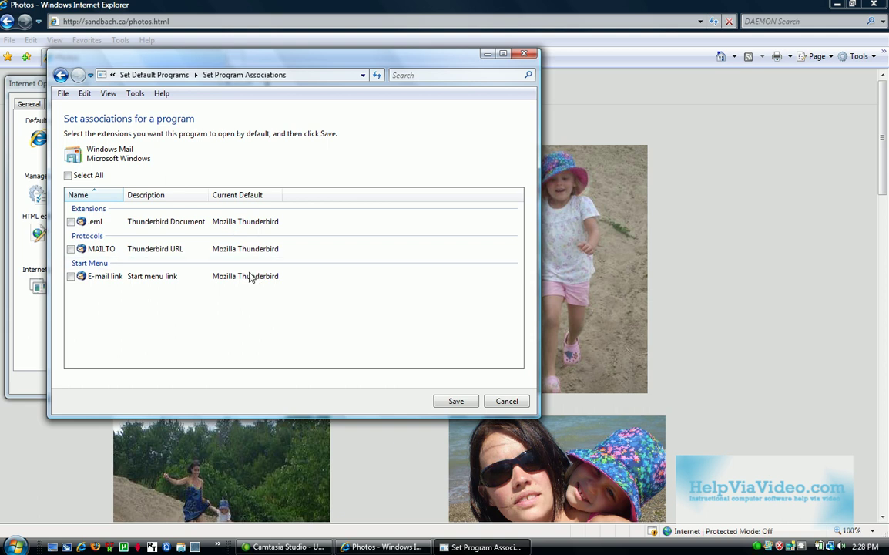
- Make Windows Mail the default for .eml, MAILTO and the Start menu e-mail link, and save
{"action": "left_click", "coordinate": [70, 221]}
{"action": "left_click", "coordinate": [70, 249]}
{"action": "left_click", "coordinate": [70, 276]}
{"action": "left_click", "coordinate": [458, 401]}
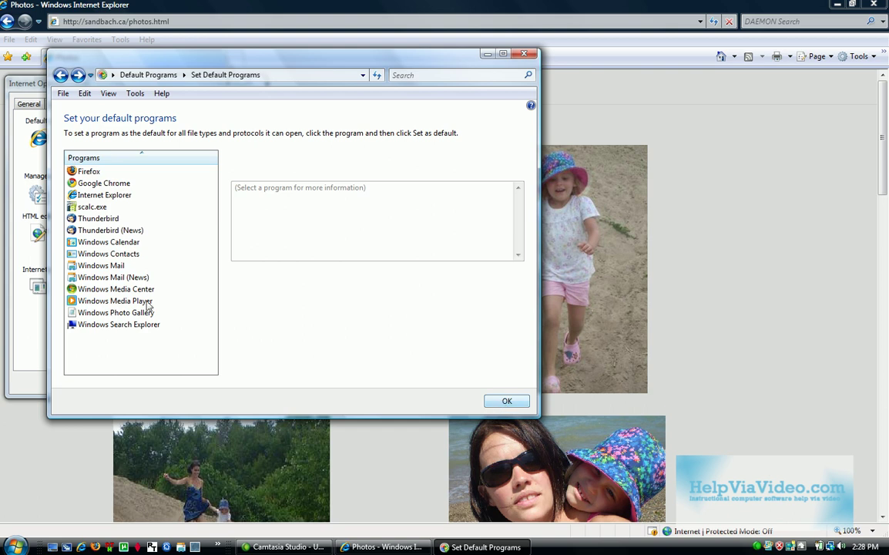
- Recheck Windows Mail's defaults, confirm them, and return to the Default Programs home
{"action": "left_click", "coordinate": [104, 266]}
{"action": "left_click", "coordinate": [292, 359]}
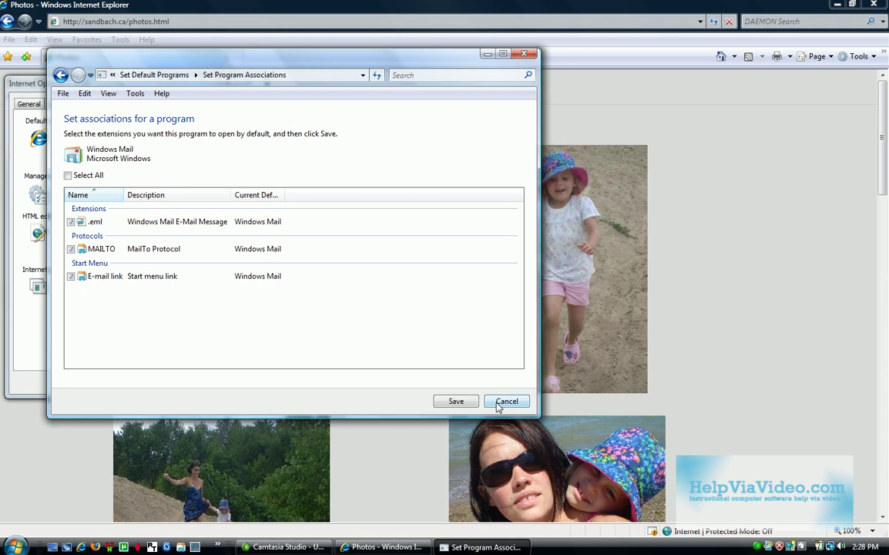
{"action": "left_click", "coordinate": [455, 400]}
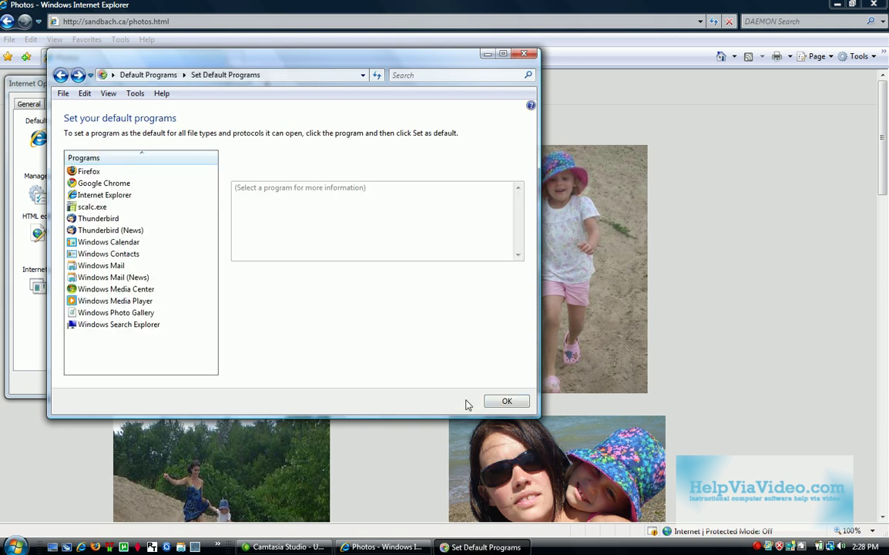
{"action": "left_click", "coordinate": [505, 401]}
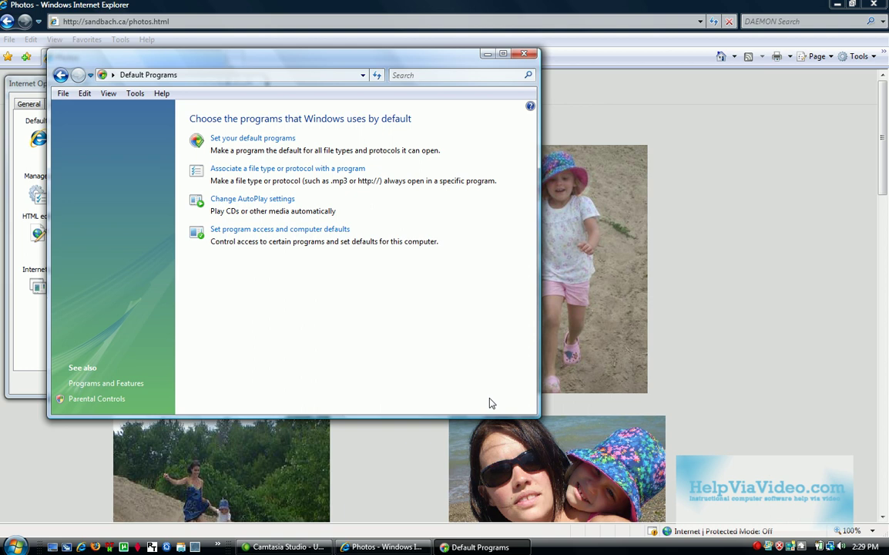
- Close Default Programs and Internet Options, then e-mail the first photo at medium size
{"action": "left_click", "coordinate": [524, 53]}
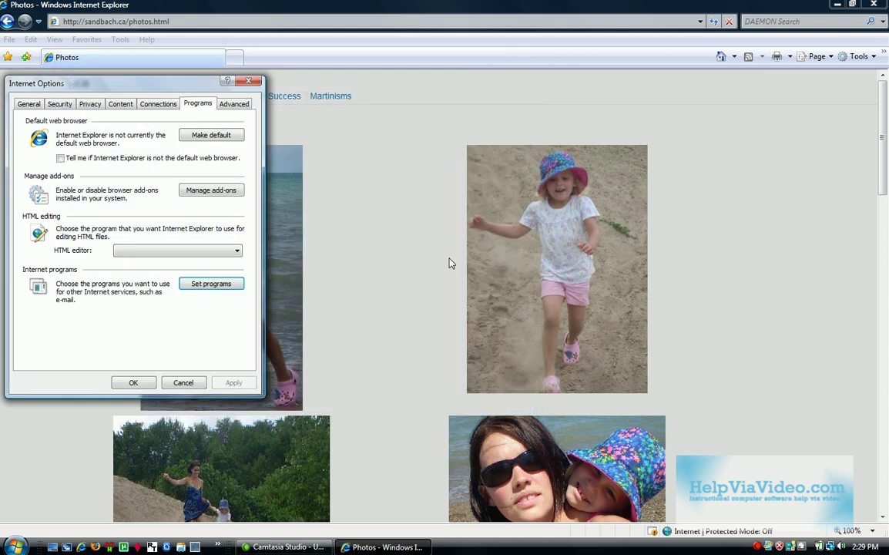
{"action": "left_click", "coordinate": [133, 382]}
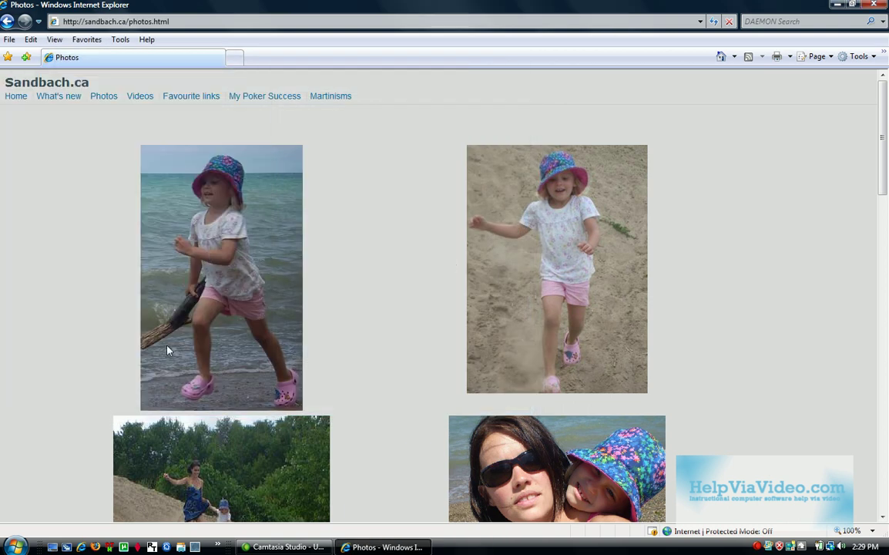
{"action": "right_click", "coordinate": [207, 236]}
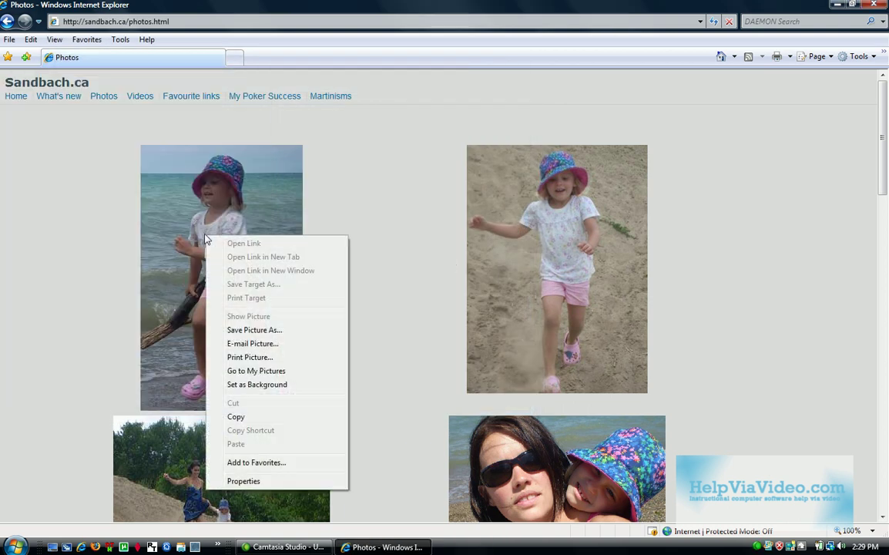
{"action": "left_click", "coordinate": [252, 344]}
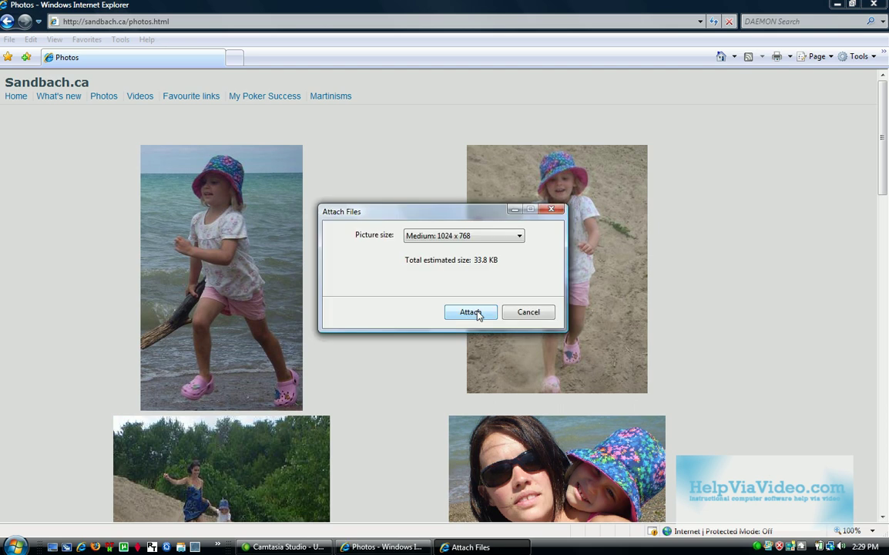
{"action": "left_click", "coordinate": [471, 313]}
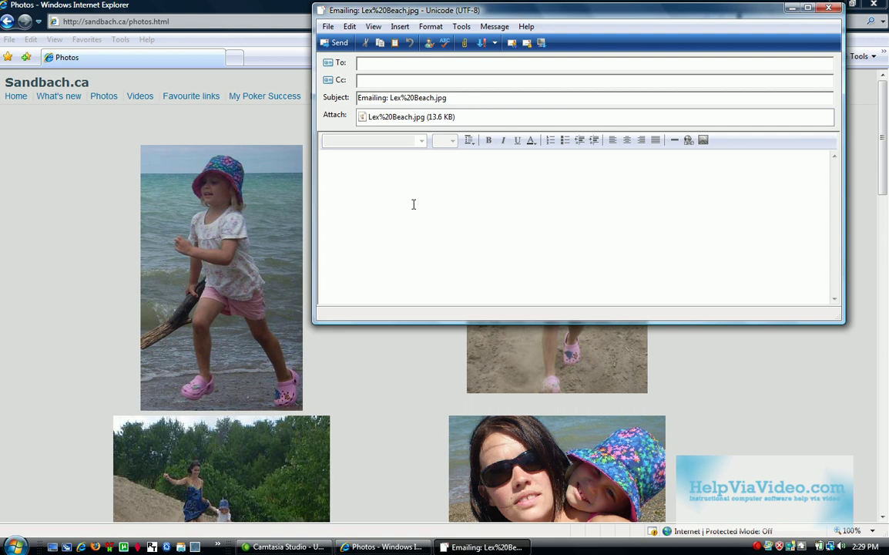
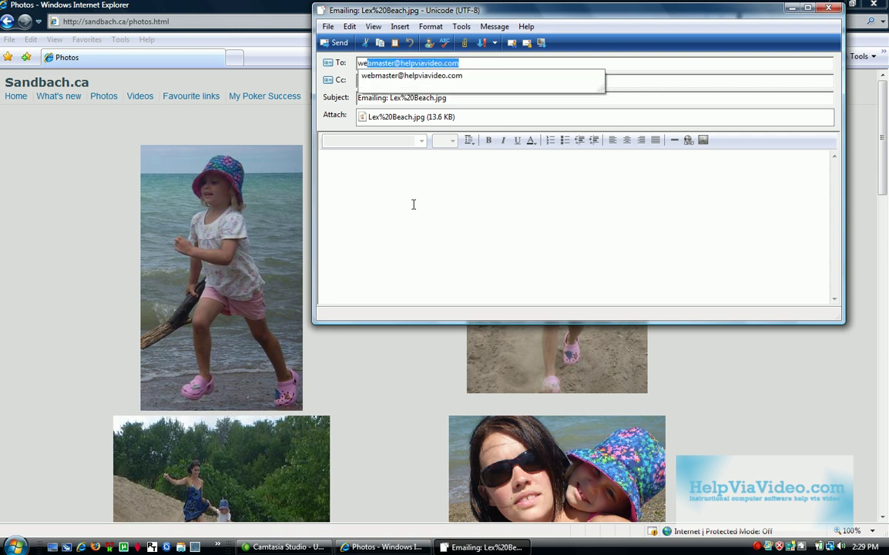
- Address the message to the autocompleted suggested recipient and send it
{"action": "key", "text": "Return"}
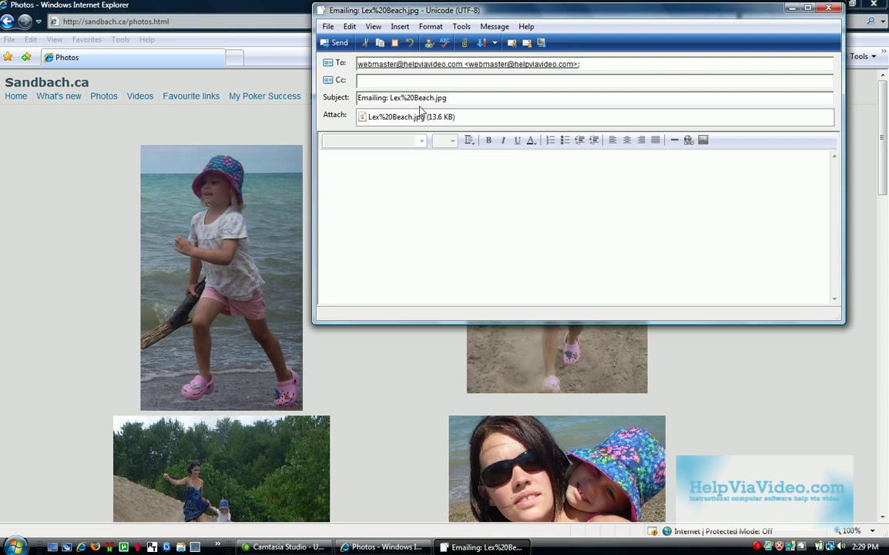
{"action": "left_click", "coordinate": [336, 43]}
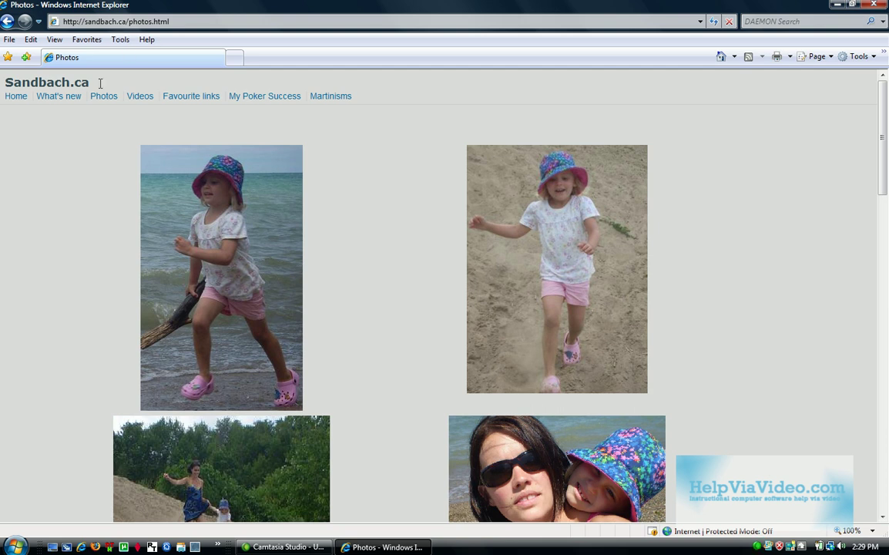
{"action": "left_click", "coordinate": [15, 547]}
{"action": "mouse_move", "coordinate": [59, 444]}
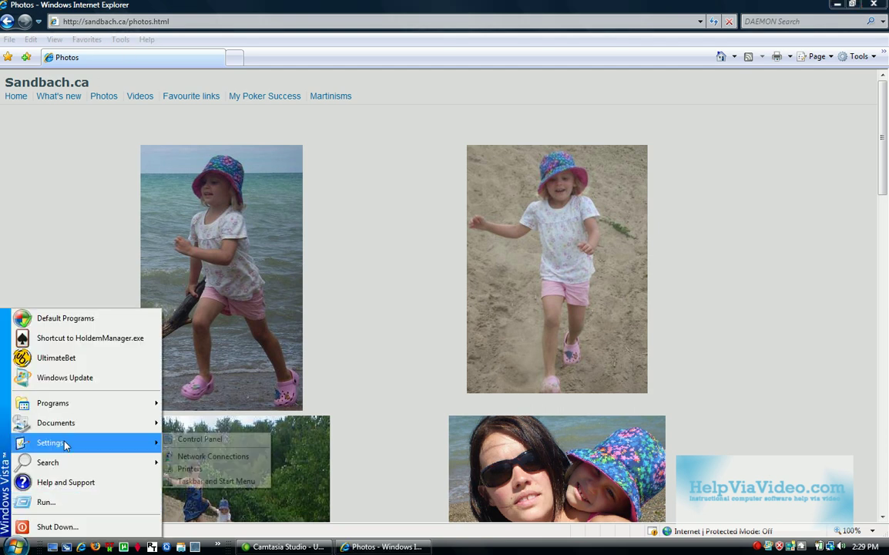
{"action": "left_click", "coordinate": [170, 442]}
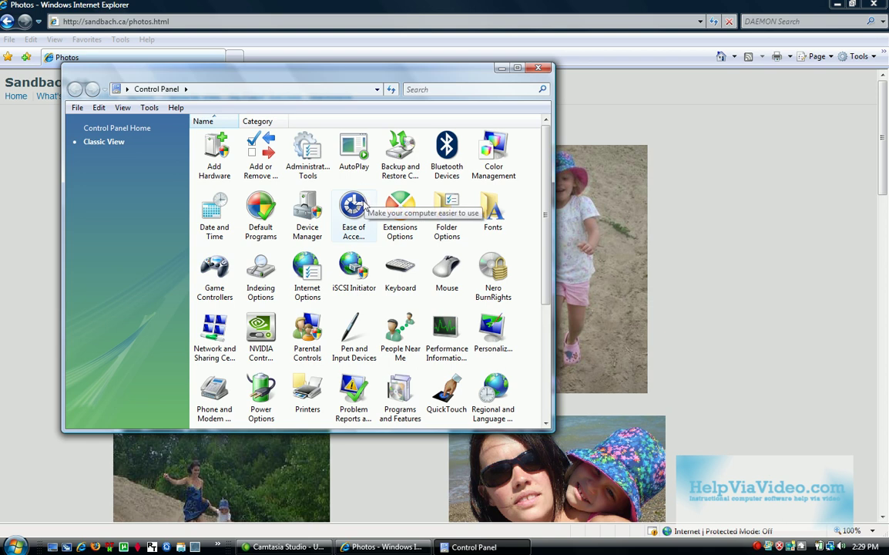
{"action": "double_click", "coordinate": [263, 206]}
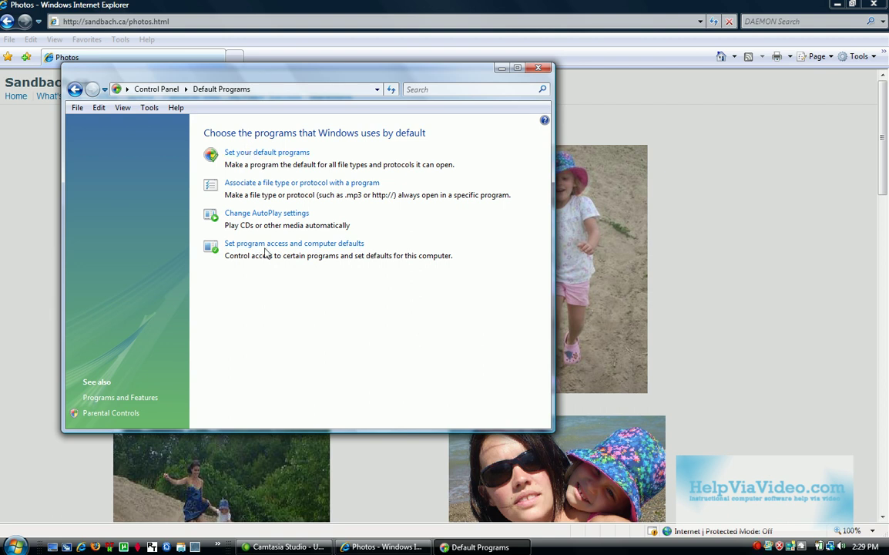
{"action": "left_click", "coordinate": [254, 153]}
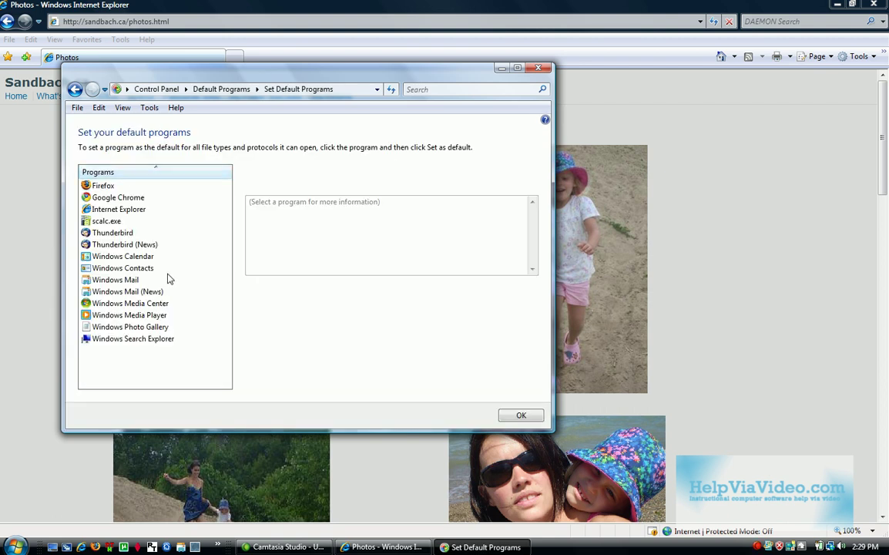
{"action": "left_click", "coordinate": [517, 416]}
{"action": "left_click", "coordinate": [538, 68]}
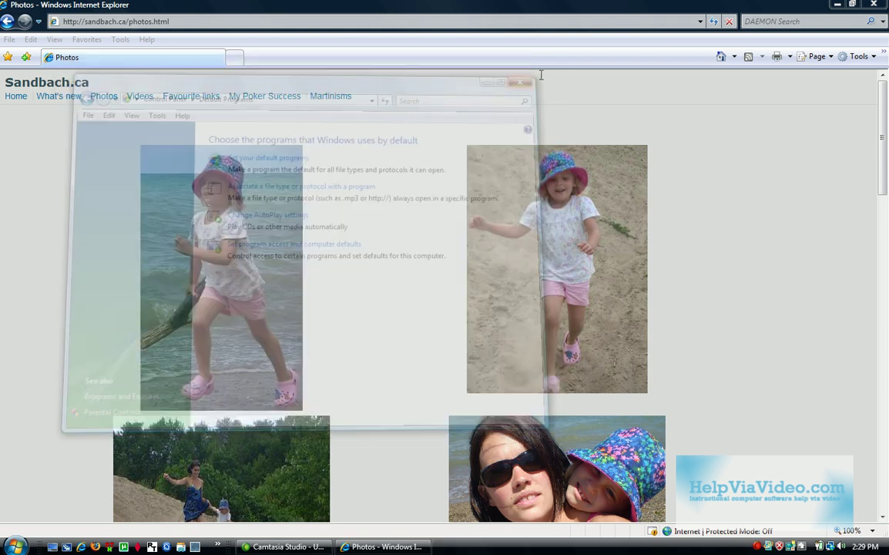